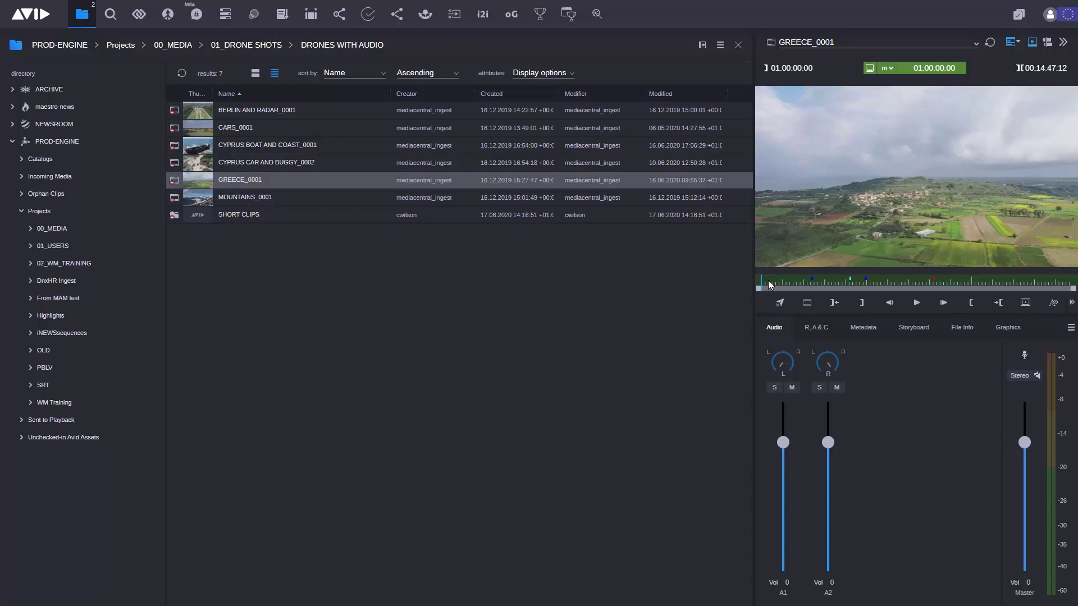
# Scrub the playhead through the GREECE_0001 clip on the player timeline
pyautogui.moveTo(762, 283)
pyautogui.mouseDown()
pyautogui.moveTo(882, 283)
pyautogui.moveTo(761, 285)
pyautogui.mouseUp()
# Shuttle playback forward at speed, stop, reverse at speed with J-K-L, pausing at 01:00:04:15
pyautogui.press('space')
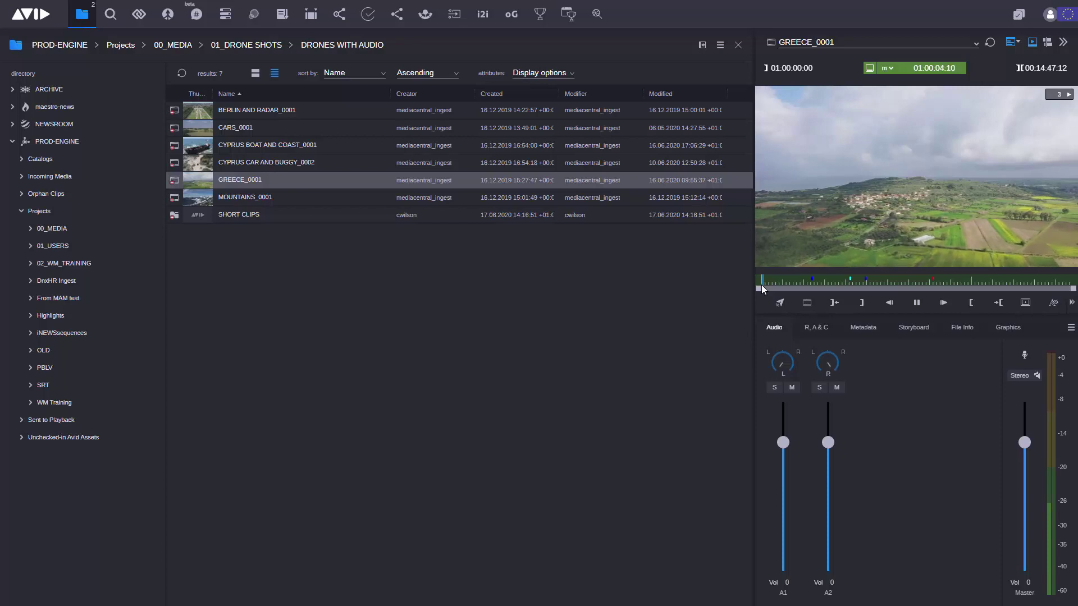
pyautogui.press('l')
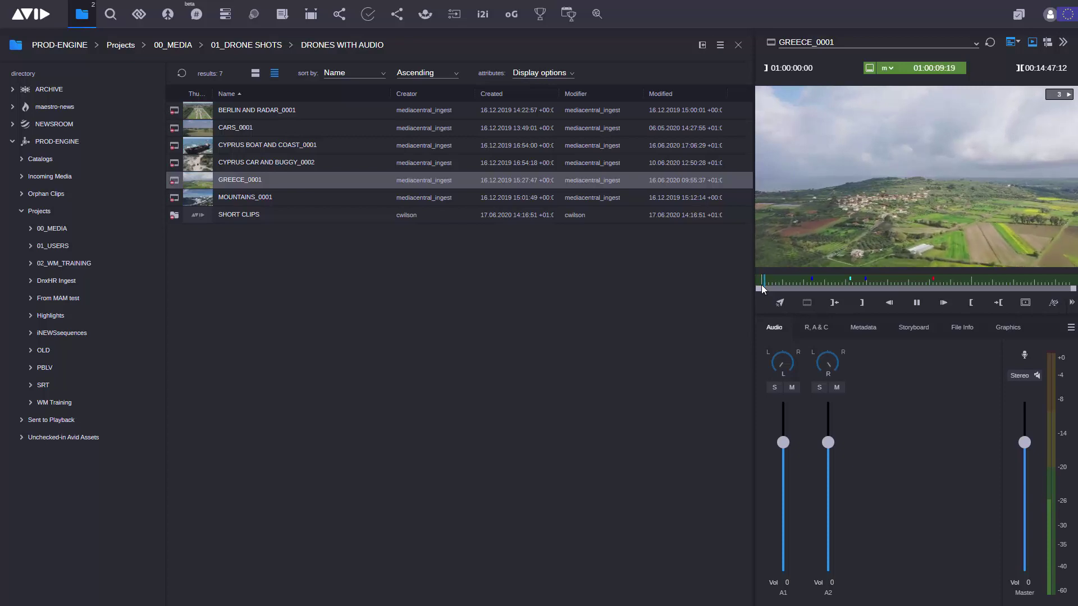
pyautogui.press('k')
pyautogui.press('j')
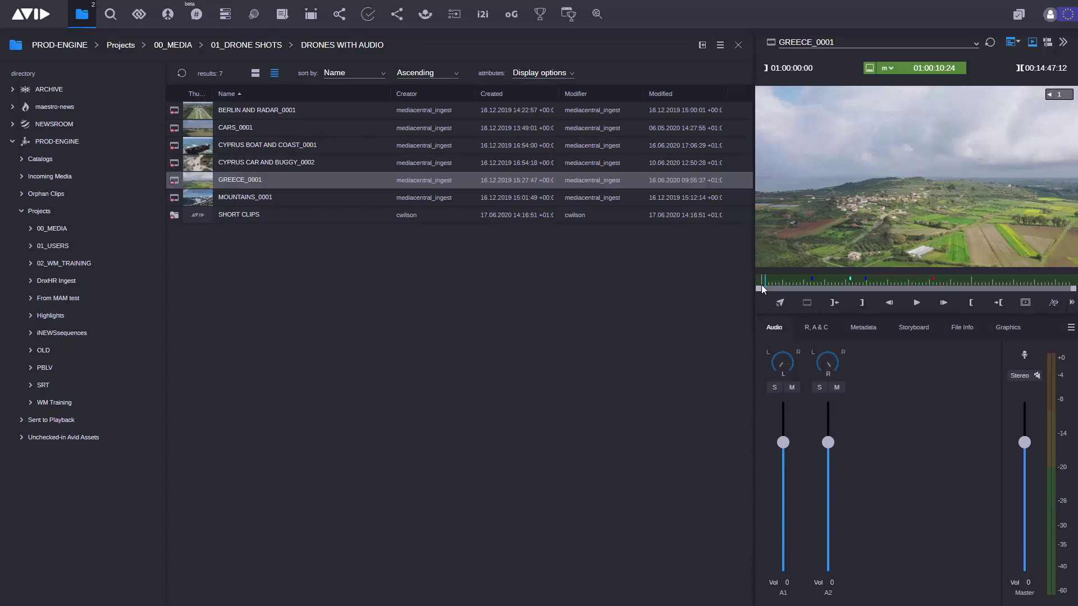
pyautogui.press('j')
pyautogui.press('j')
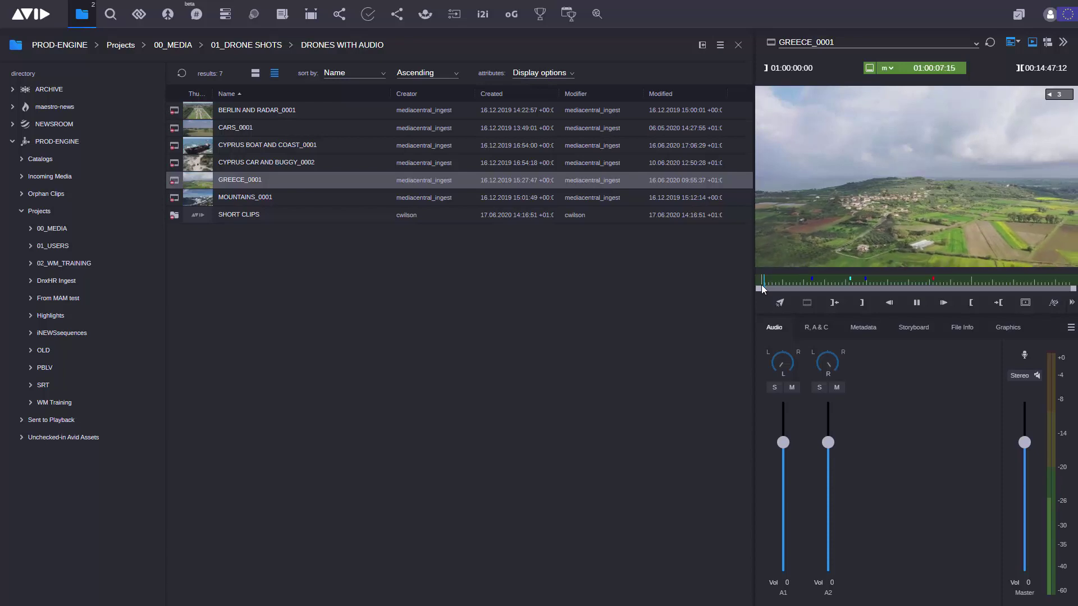
pyautogui.press('k')
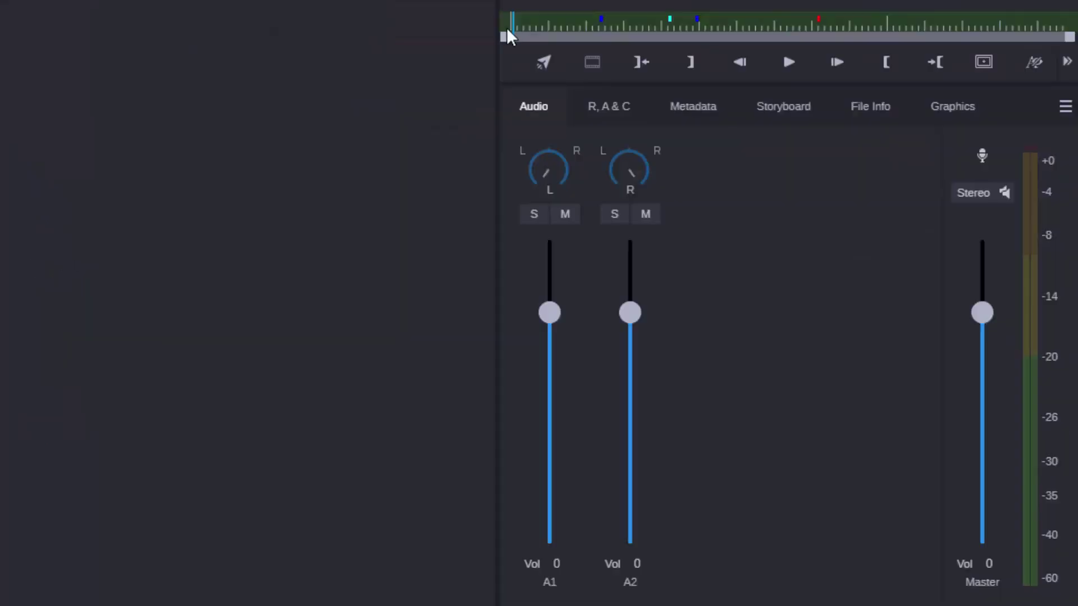
# Show the Storyboard panel and switch its V1 track view to Thumbnails
pyautogui.click(924, 335)
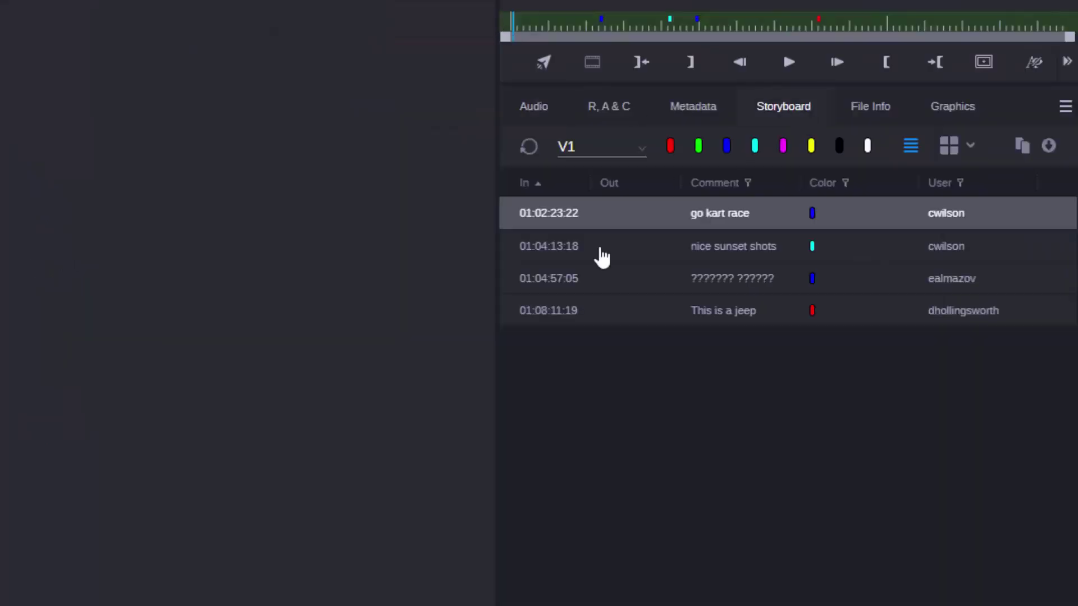
pyautogui.click(643, 159)
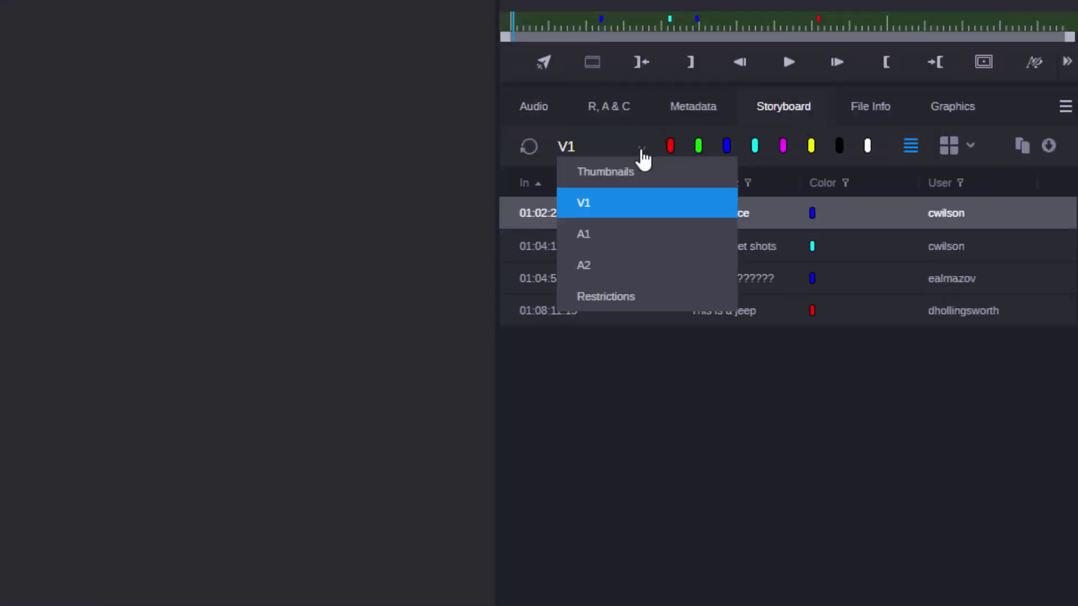
pyautogui.click(637, 180)
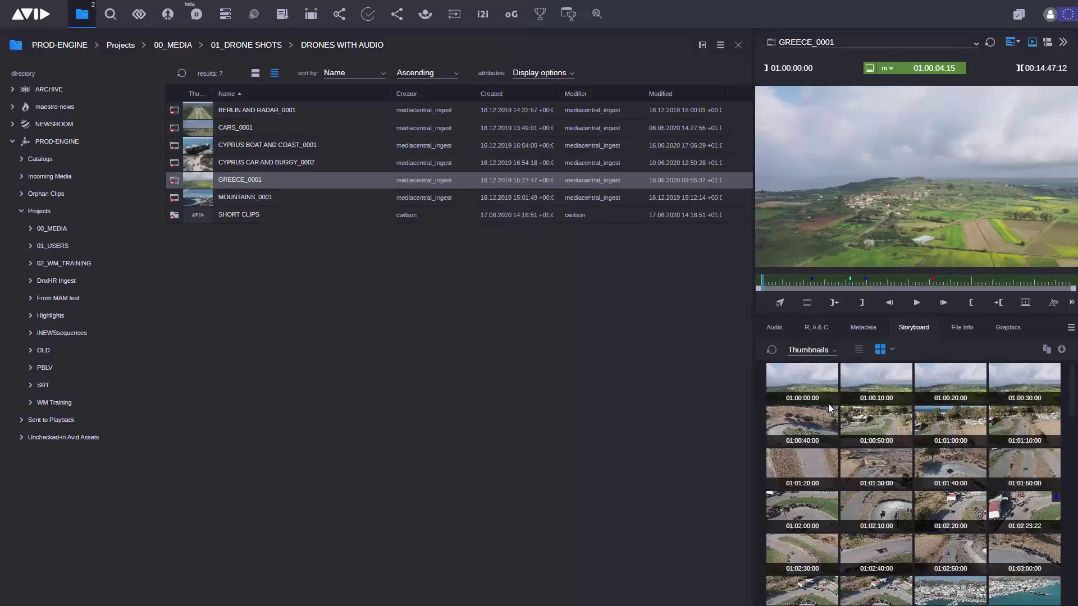
# Jump the player to the frame at 01:00:50:00 from the storyboard grid
pyautogui.click(867, 427)
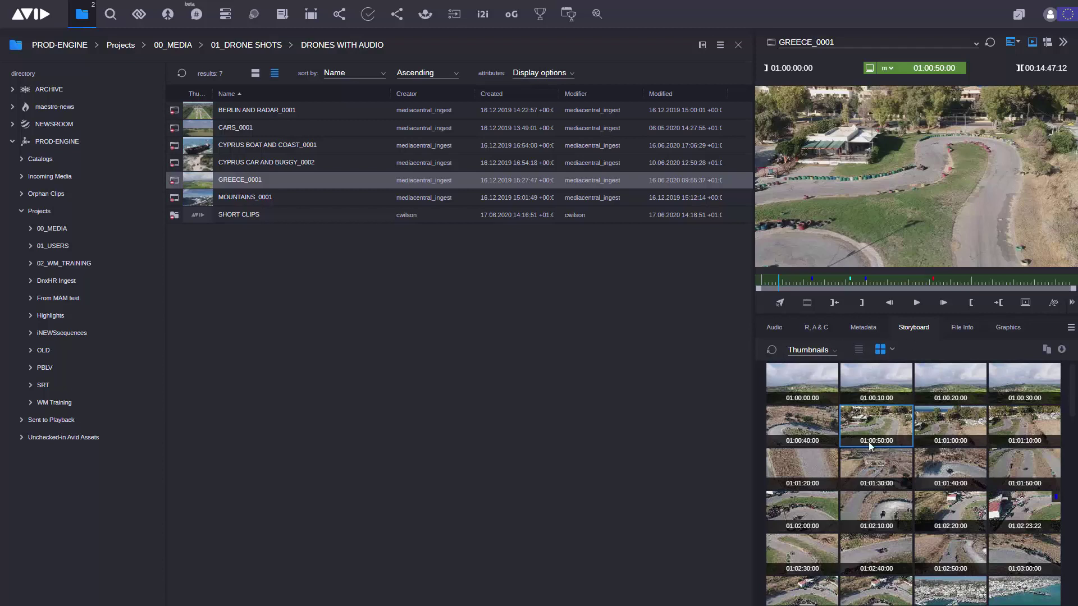
# Choose the layout docking the storyboard between browser and player, then jump to the 01:03:50:00 sunset shot
pyautogui.click(1016, 47)
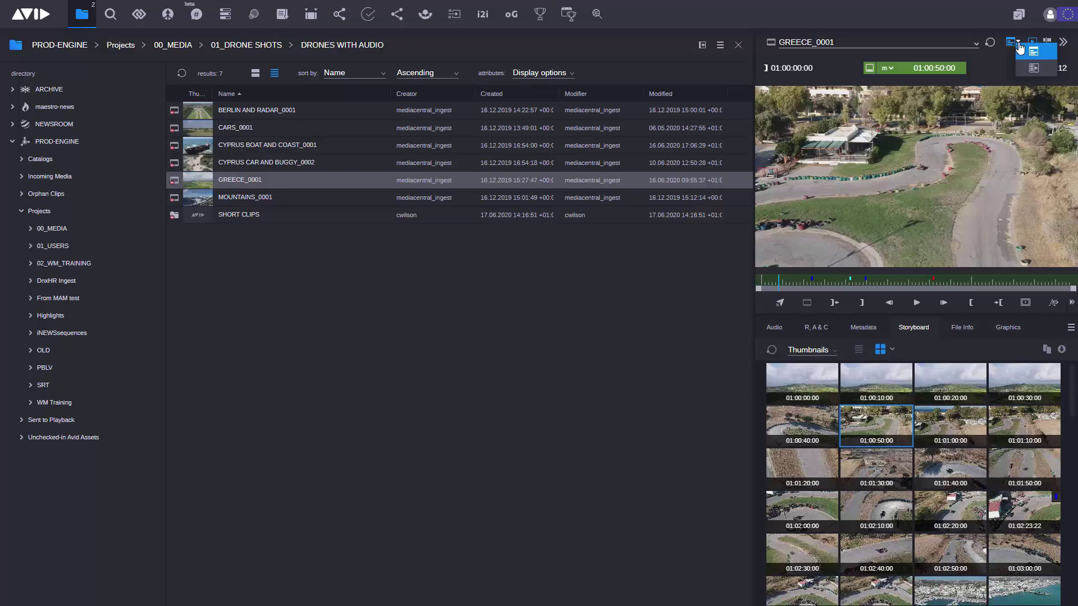
pyautogui.click(1035, 73)
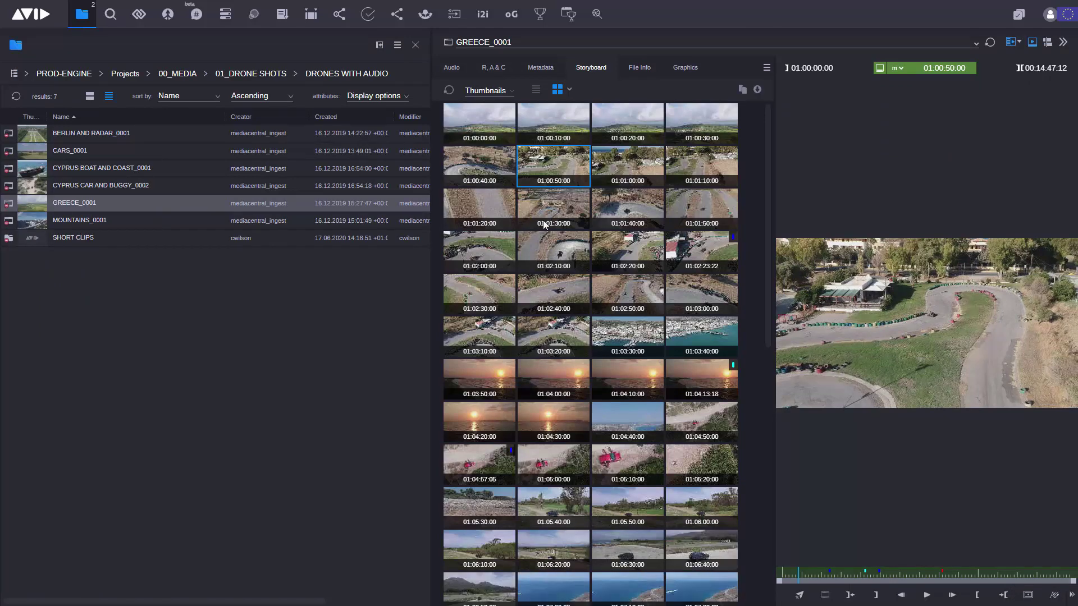
pyautogui.click(485, 380)
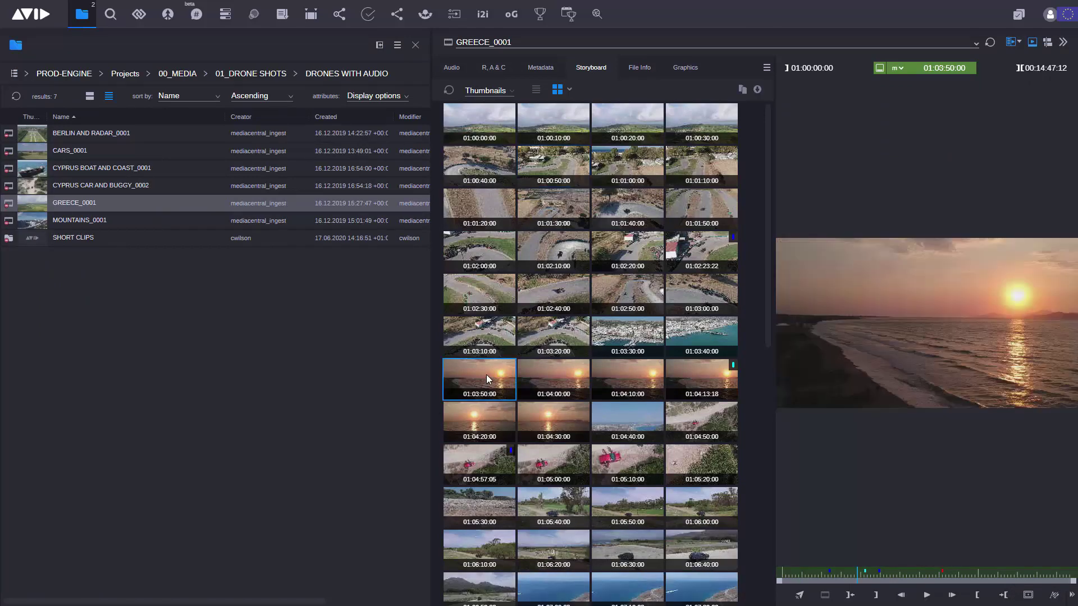